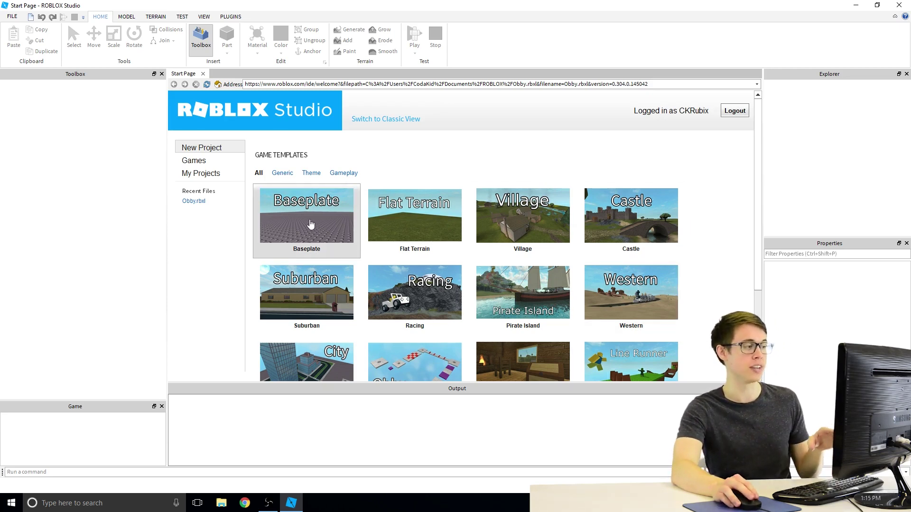
# Browse the game templates and create a new place from the Baseplate template.
pyautogui.scroll(-2, 379, 261)
pyautogui.scroll(2, 408, 252)
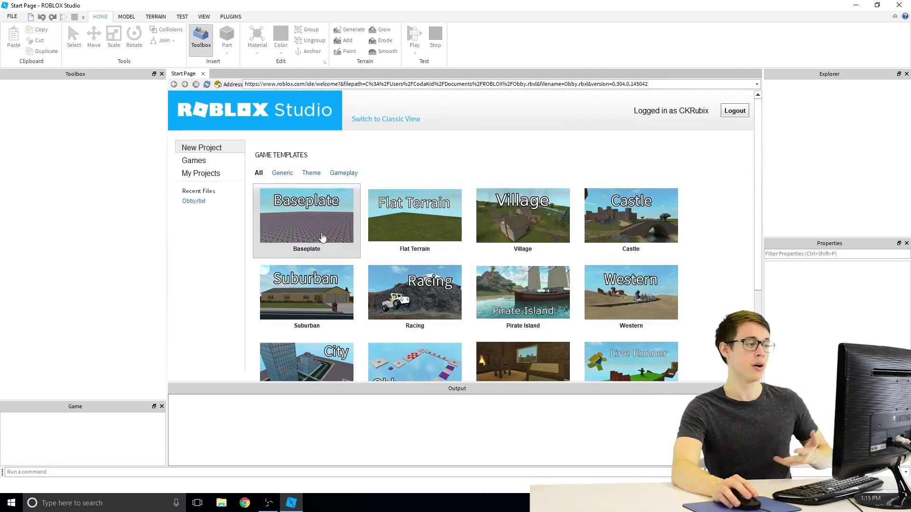
pyautogui.scroll(-3, 399, 232)
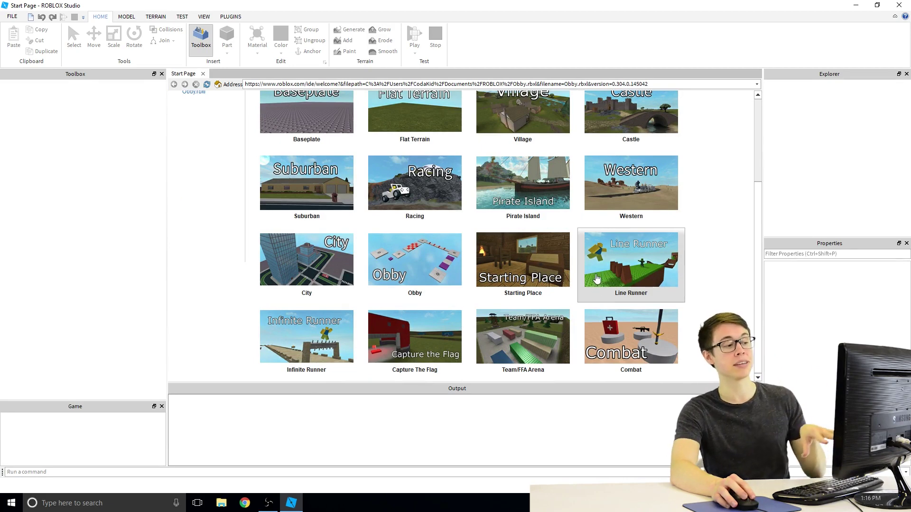
pyautogui.scroll(3, 597, 274)
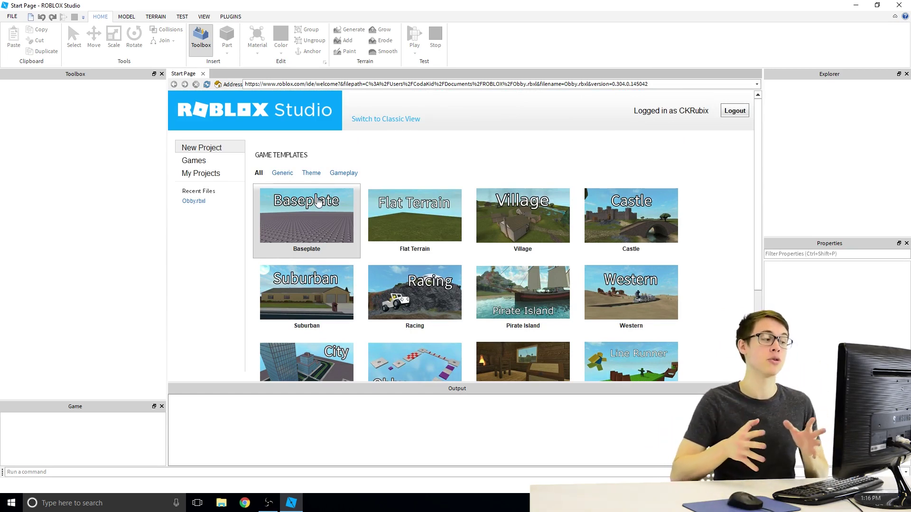
pyautogui.click(286, 218)
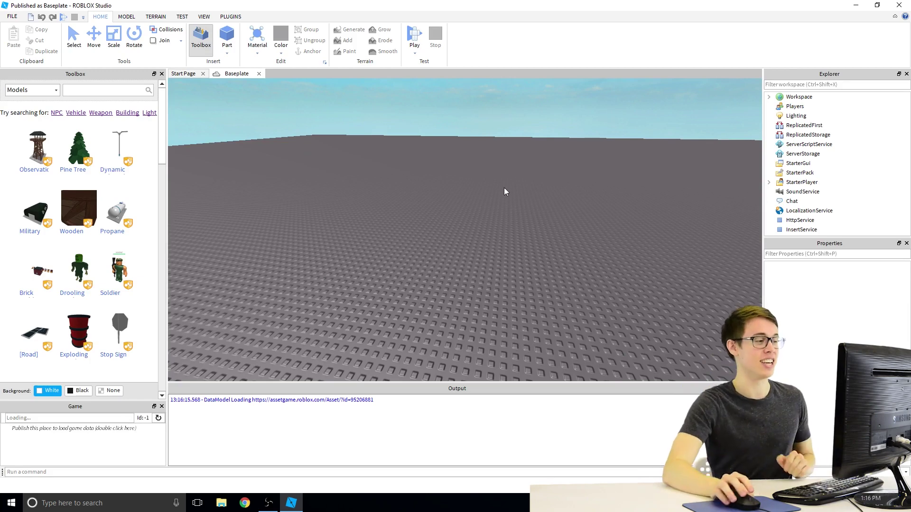
# Insert one block part onto the empty baseplate.
pyautogui.moveTo(499, 212); pyautogui.dragTo(514, 216, button='right')
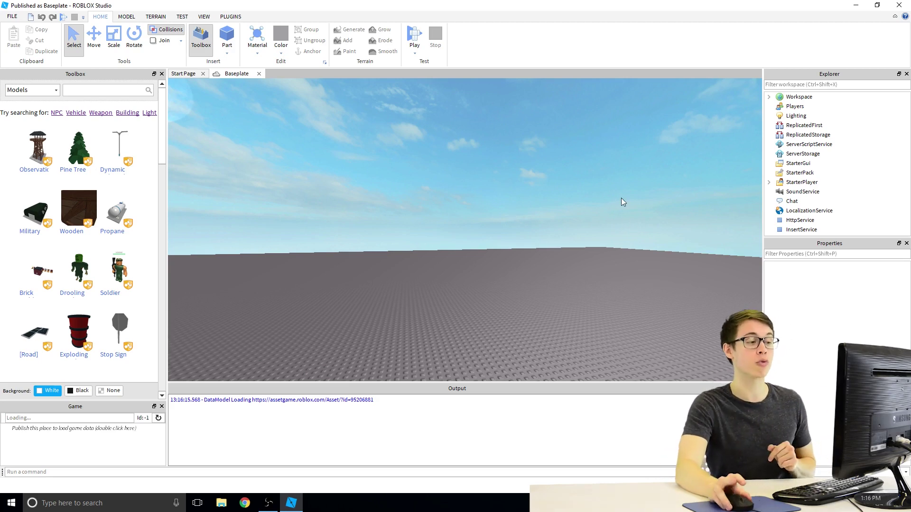
pyautogui.moveTo(621, 196); pyautogui.dragTo(622, 196, button='right')
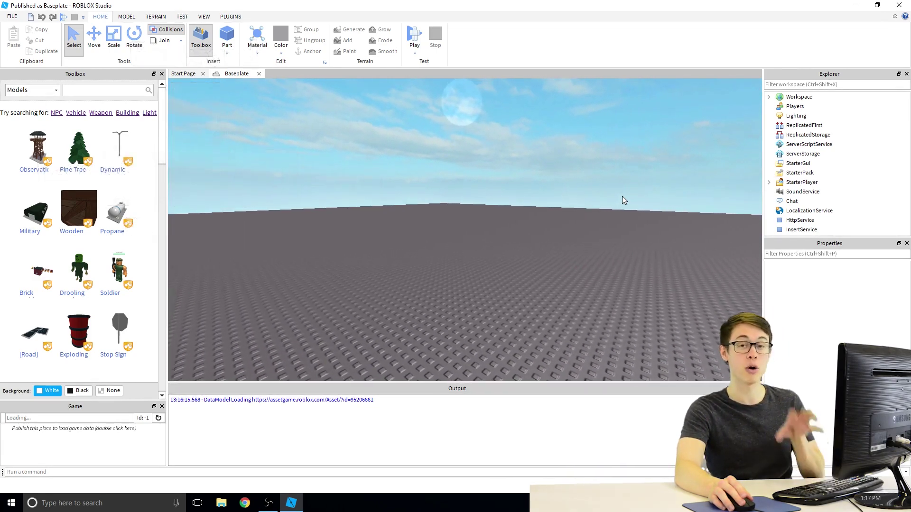
pyautogui.moveTo(622, 199); pyautogui.dragTo(621, 196, button='right')
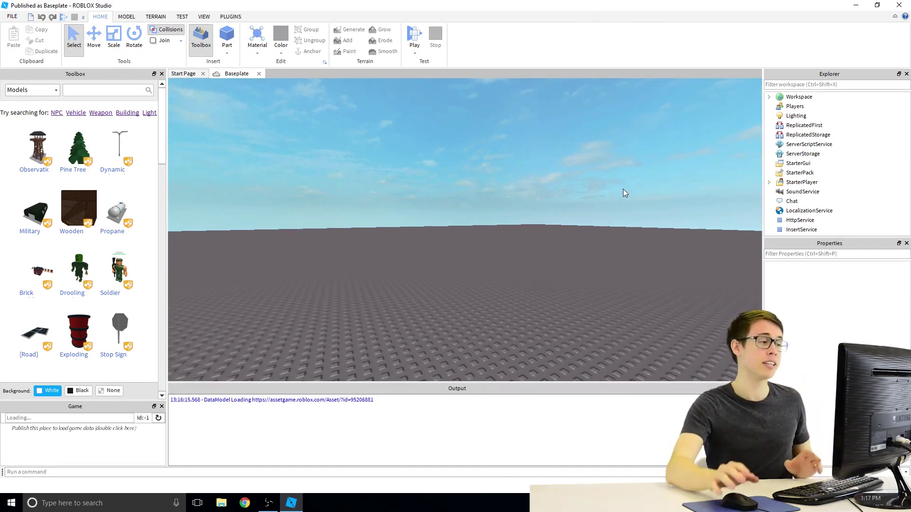
pyautogui.moveTo(613, 208); pyautogui.dragTo(603, 223, button='right')
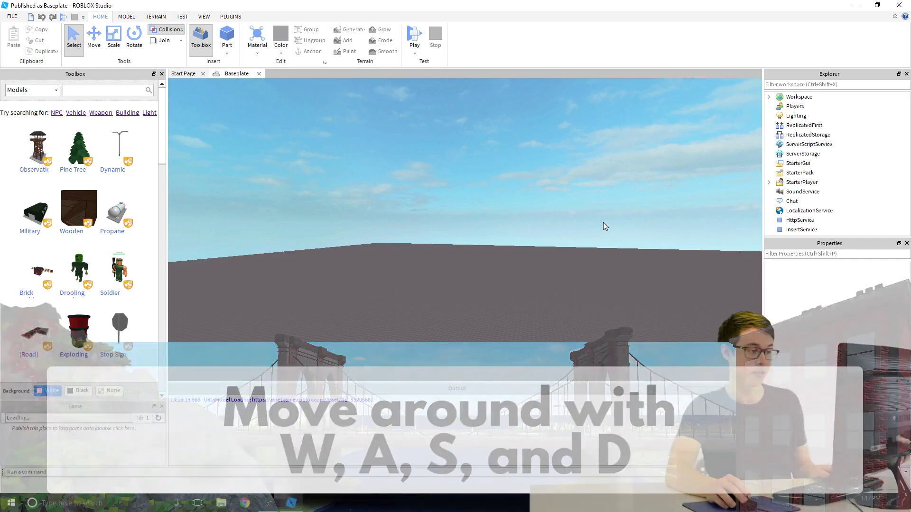
pyautogui.moveTo(603, 222); pyautogui.dragTo(595, 238, button='right')
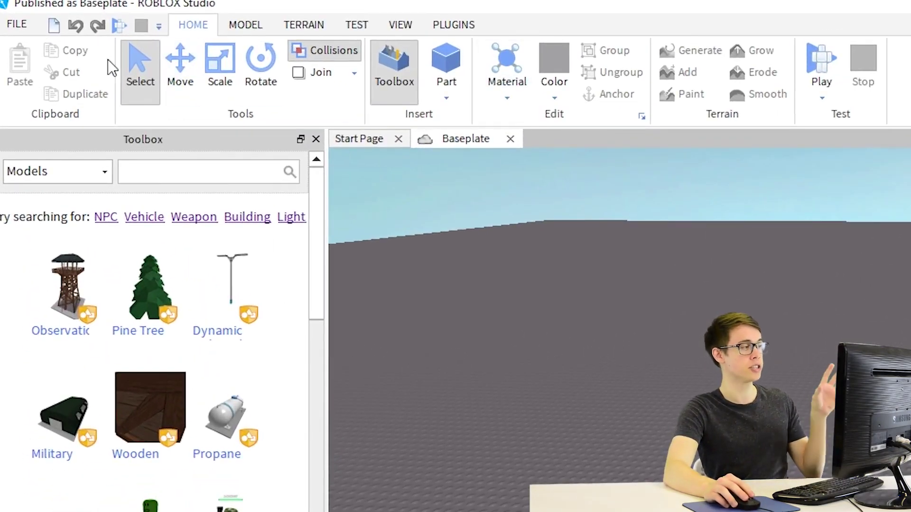
pyautogui.click(451, 58)
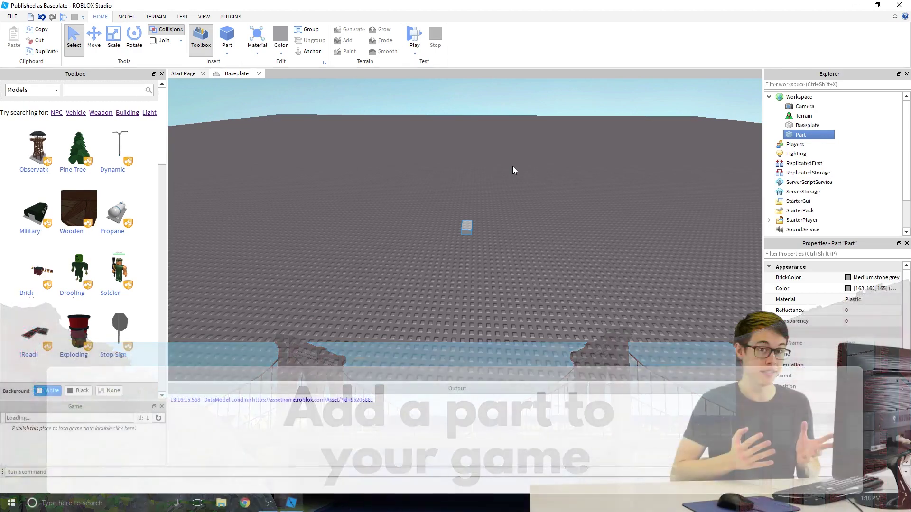
# Examine the new part up close and from several angles.
pyautogui.scroll(6, 509, 216)
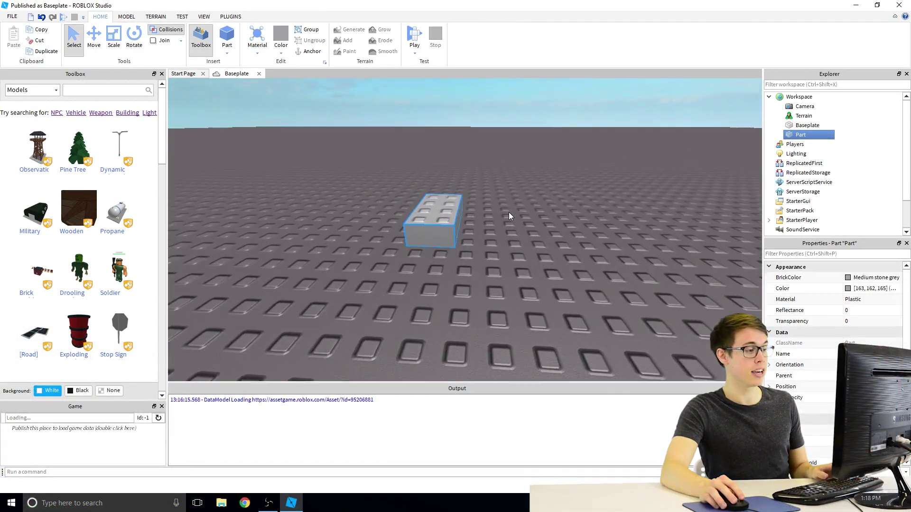
pyautogui.press('w')
pyautogui.press('d')
pyautogui.moveTo(508, 215); pyautogui.dragTo(509, 212, button='right')
pyautogui.press('d')
pyautogui.press('w')
pyautogui.press('d')
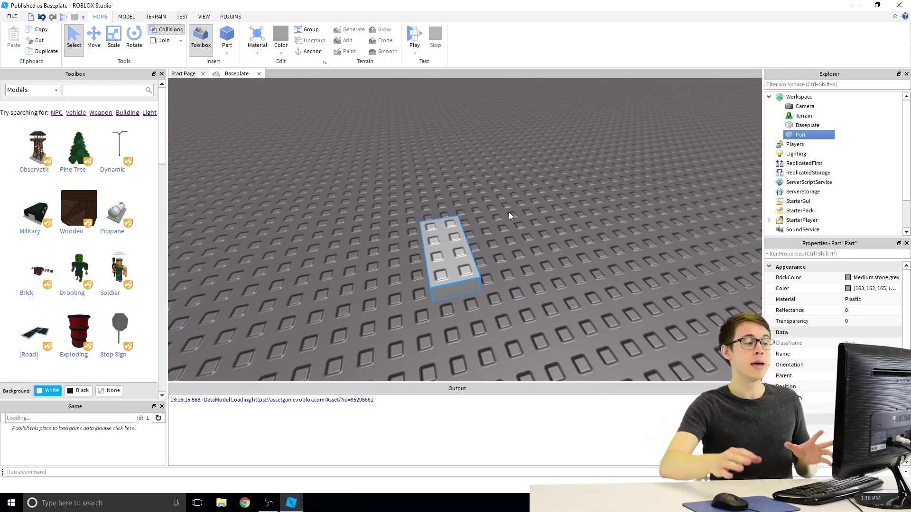
pyautogui.moveTo(518, 209); pyautogui.dragTo(517, 210, button='right')
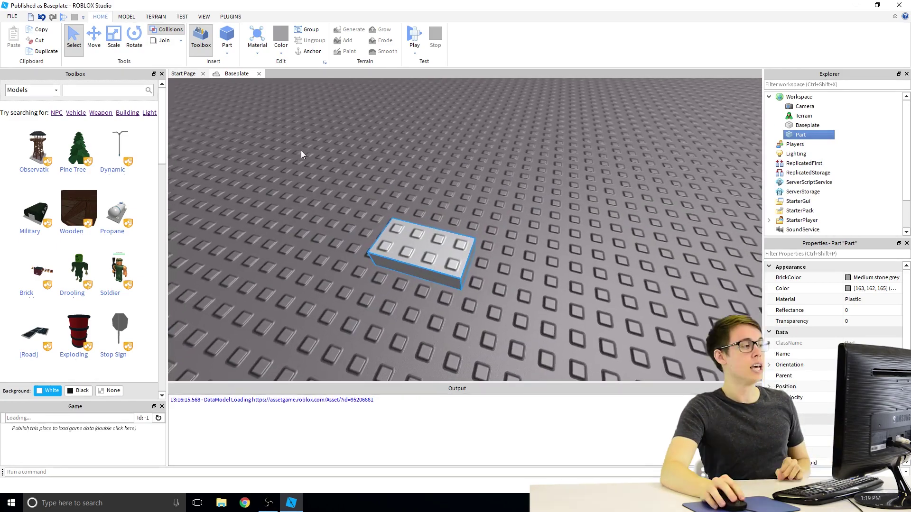
# Add five more block parts at different spots around the first one on the baseplate.
pyautogui.click(227, 35)
pyautogui.moveTo(436, 163); pyautogui.dragTo(420, 154, button='right')
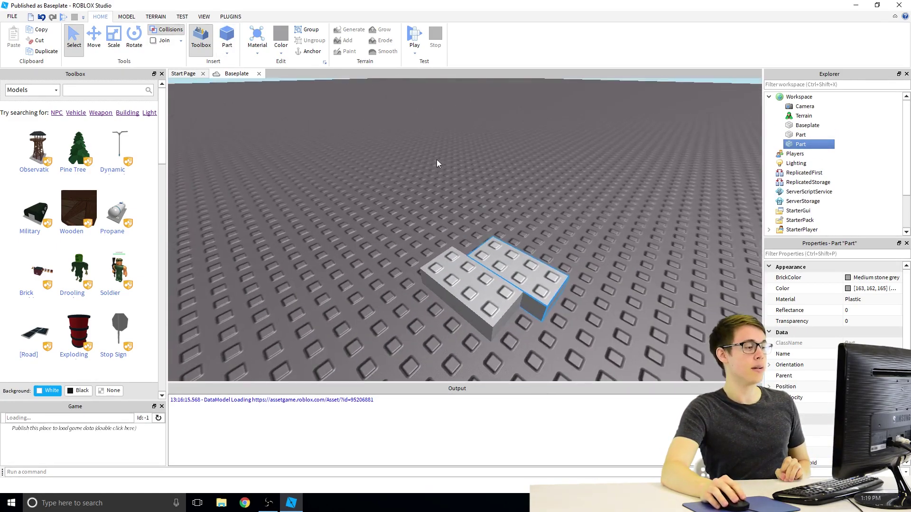
pyautogui.click(226, 34)
pyautogui.moveTo(393, 122); pyautogui.dragTo(304, 92, button='right')
pyautogui.click(227, 34)
pyautogui.click(227, 34)
pyautogui.click(226, 34)
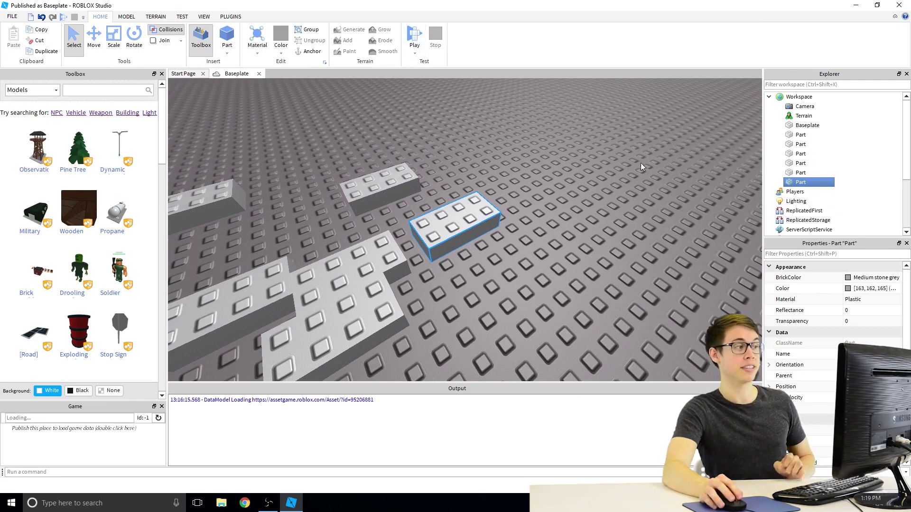
# Playtest the place twice, running the character around the scattered parts in the first run, and stop each test.
pyautogui.click(411, 34)
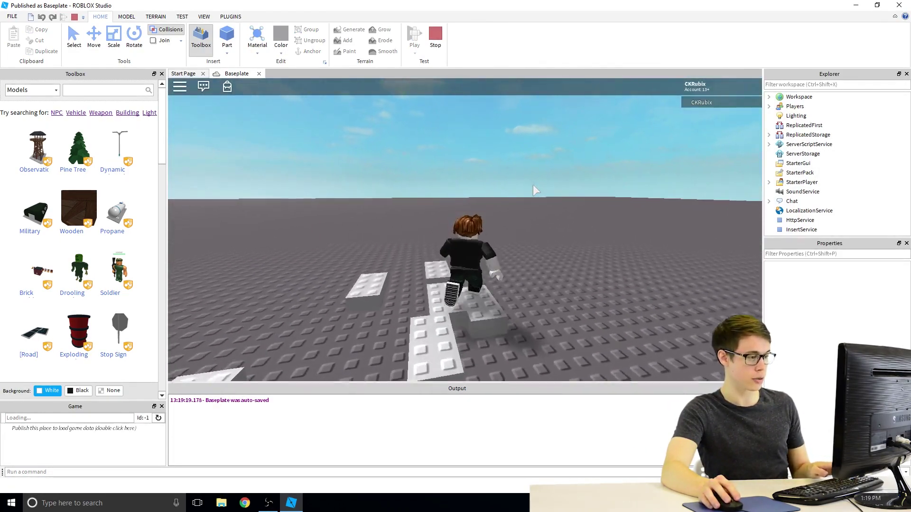
pyautogui.press('d')
pyautogui.moveTo(533, 186); pyautogui.dragTo(533, 185, button='right')
pyautogui.press('w')
pyautogui.press('a')
pyautogui.press('w')
pyautogui.press('d')
pyautogui.press('a')
pyautogui.press('w')
pyautogui.press('a')
pyautogui.click(435, 37)
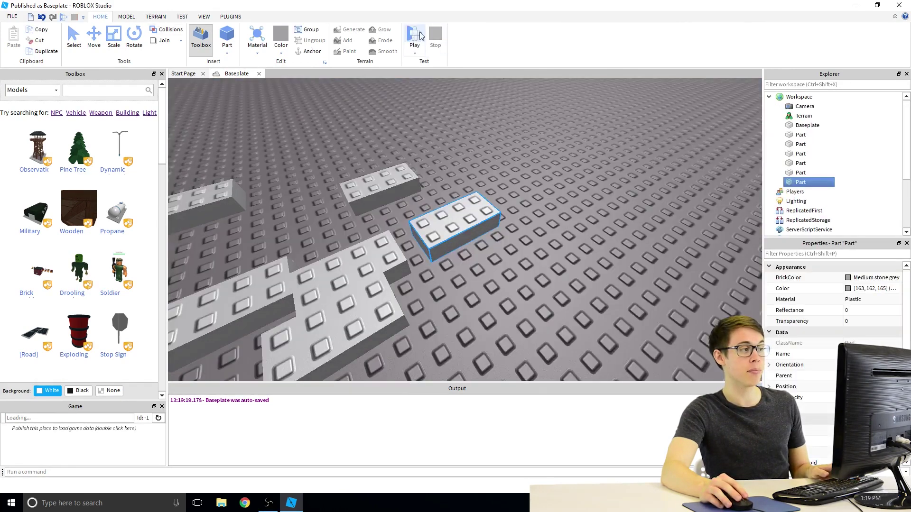
pyautogui.click(412, 36)
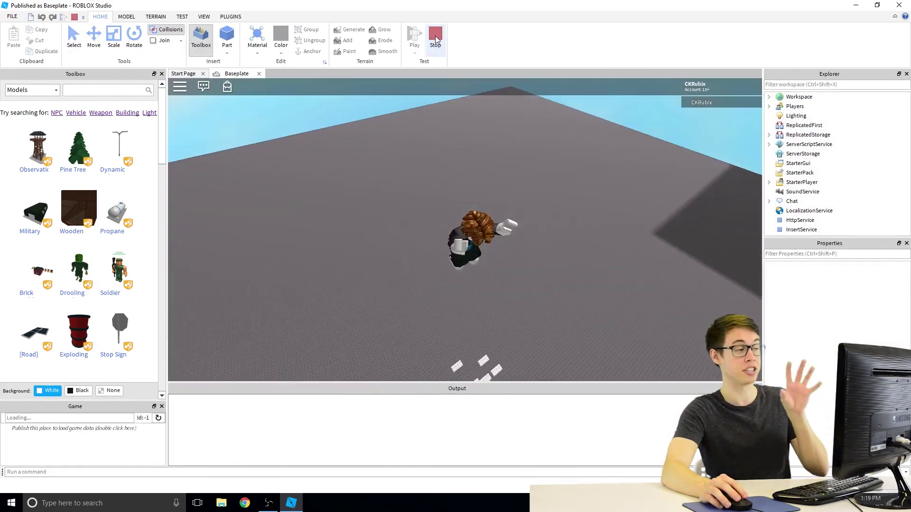
pyautogui.click(435, 38)
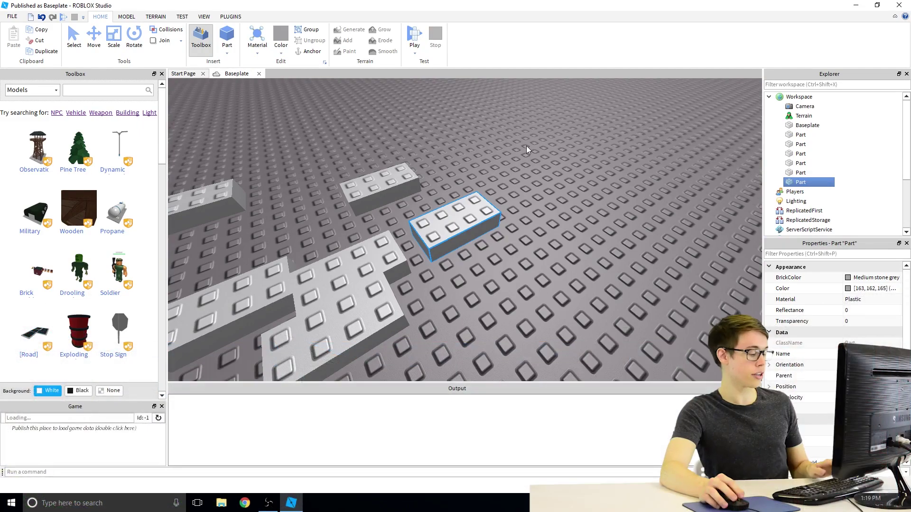
# Examine the layout of the six parts on the baseplate from a wider viewpoint.
pyautogui.press('s')
pyautogui.press('a')
pyautogui.press('w')
pyautogui.press('a')
pyautogui.moveTo(524, 146); pyautogui.dragTo(524, 146, button='right')
pyautogui.press('d')
pyautogui.press('s')
pyautogui.press('a')
pyautogui.press('w')
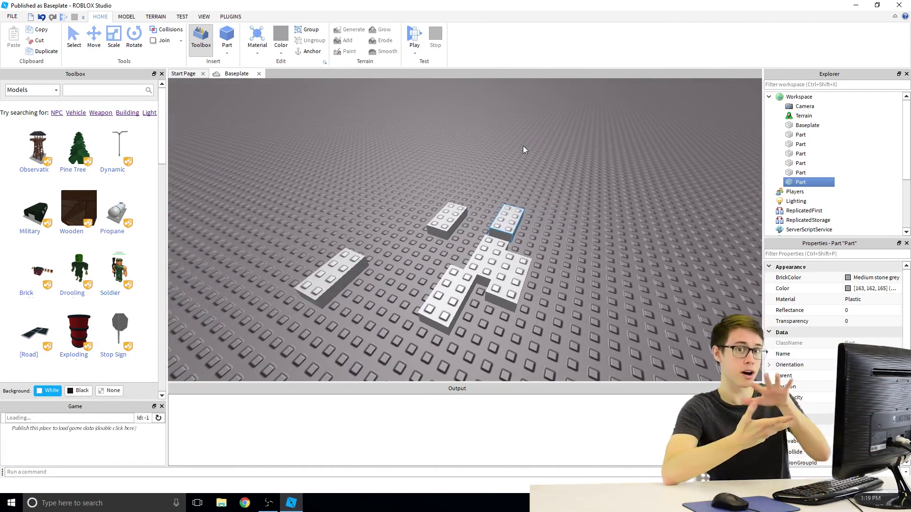
pyautogui.moveTo(522, 146)
pyautogui.mouseDown(button='right')
pyautogui.moveTo(548, 143)
pyautogui.moveTo(510, 137)
pyautogui.mouseUp(button='right')
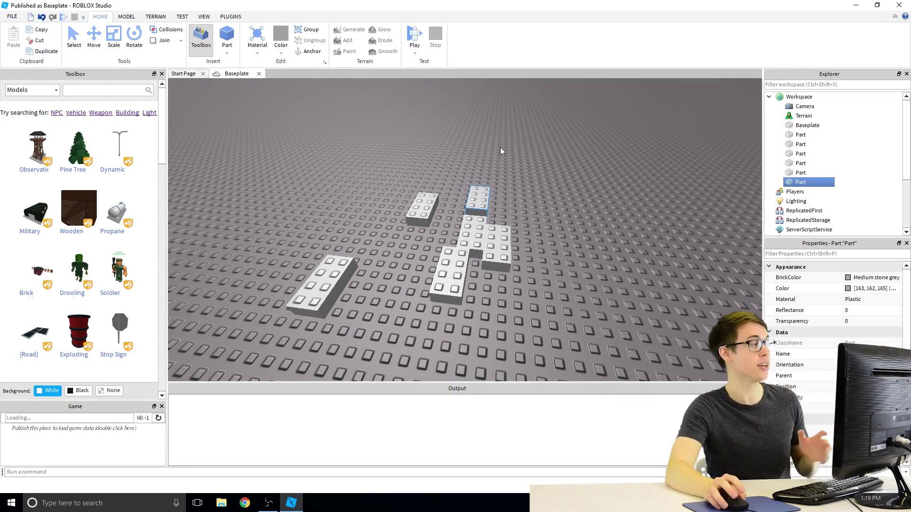
# With the Move tool, raise the isolated nearest part above the baseplate and shift it along both horizontal axes.
pyautogui.click(71, 38)
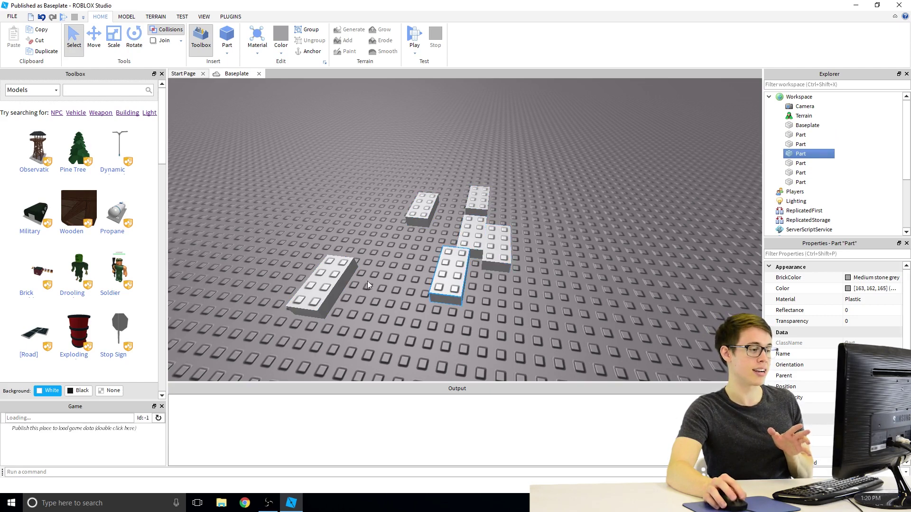
pyautogui.click(327, 290)
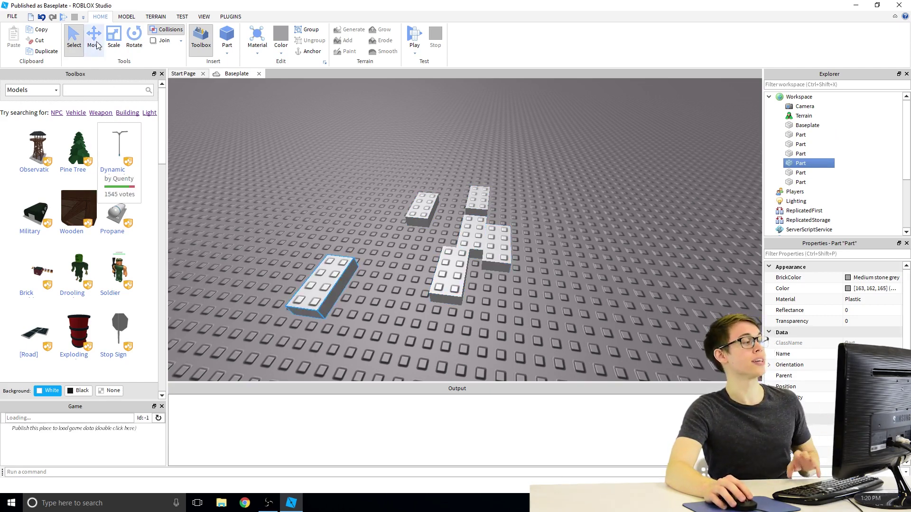
pyautogui.click(97, 45)
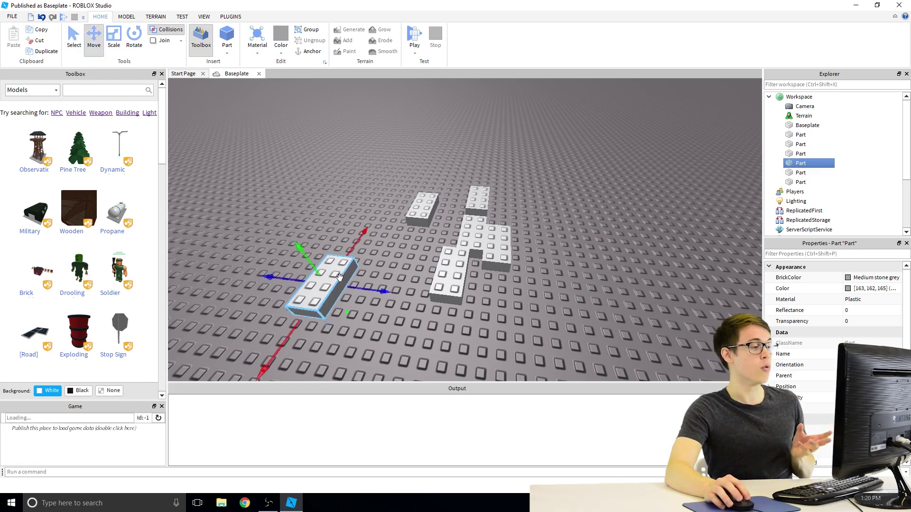
pyautogui.click(459, 271)
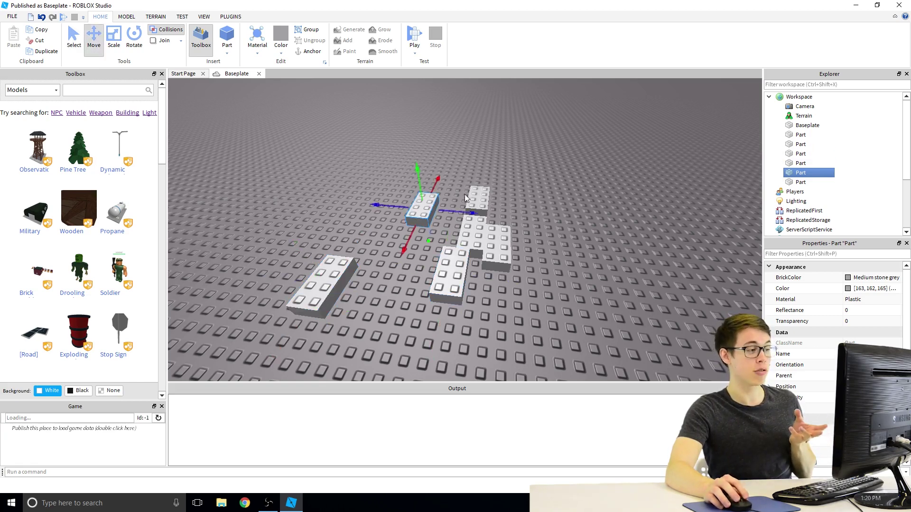
pyautogui.click(494, 239)
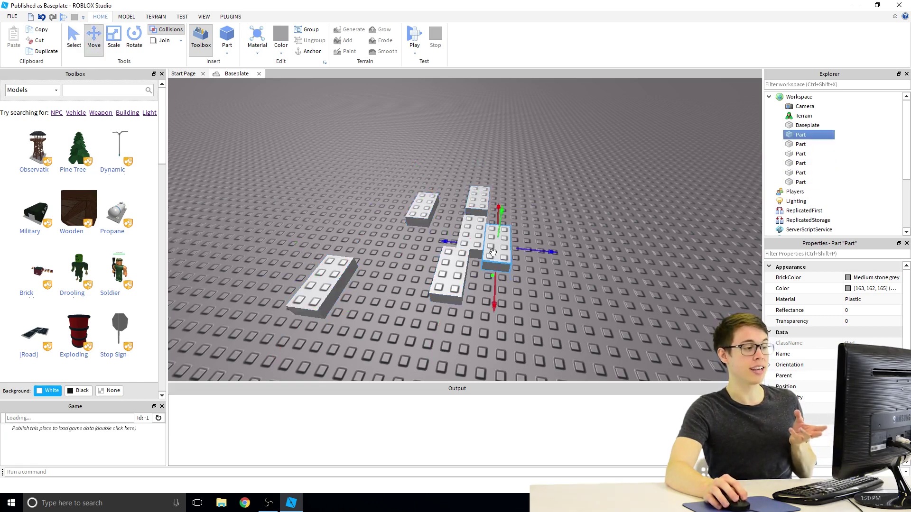
pyautogui.click(321, 294)
pyautogui.moveTo(301, 250); pyautogui.dragTo(224, 119)
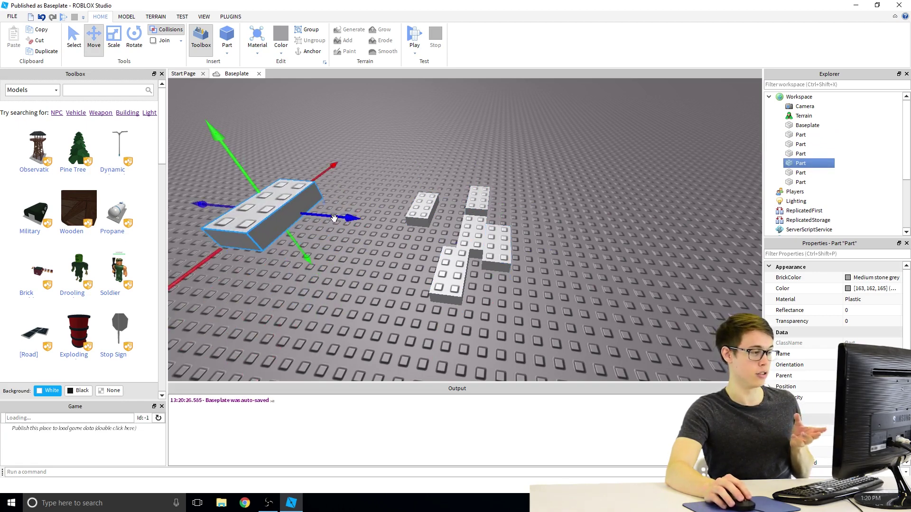
pyautogui.moveTo(335, 218); pyautogui.dragTo(422, 231)
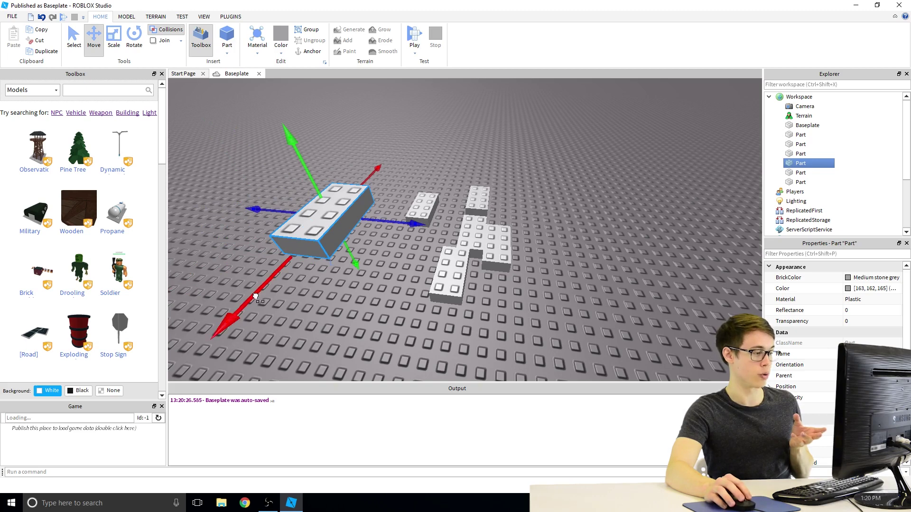
pyautogui.moveTo(254, 299); pyautogui.dragTo(206, 336)
# Raise a second part high above the baseplate and pull one of the clustered ground parts away horizontally.
pyautogui.moveTo(394, 303); pyautogui.dragTo(394, 302, button='right')
pyautogui.click(412, 280)
pyautogui.moveTo(429, 231); pyautogui.dragTo(406, 83)
pyautogui.click(499, 280)
pyautogui.moveTo(517, 300); pyautogui.dragTo(558, 324)
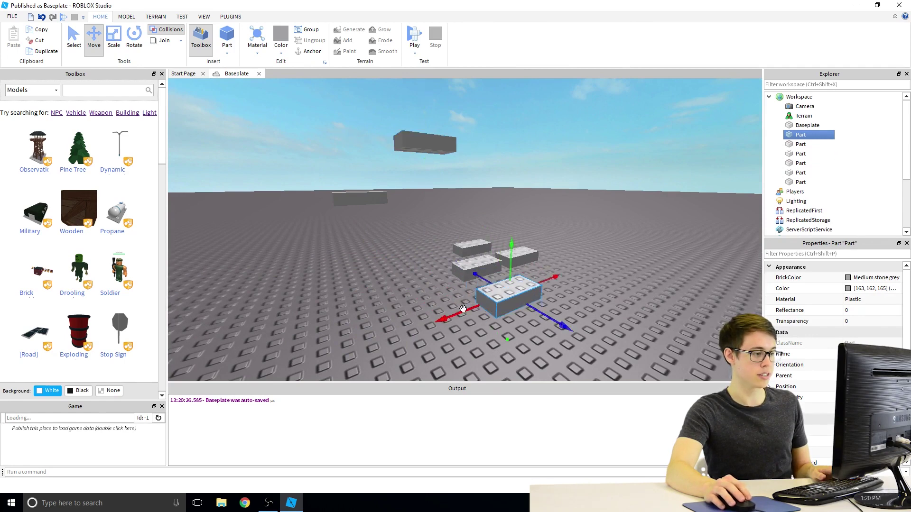
pyautogui.moveTo(441, 318); pyautogui.dragTo(310, 368)
# Slide the clustered ground parts farther apart so they are spread across the baseplate.
pyautogui.moveTo(550, 303); pyautogui.dragTo(550, 303, button='right')
pyautogui.click(550, 299)
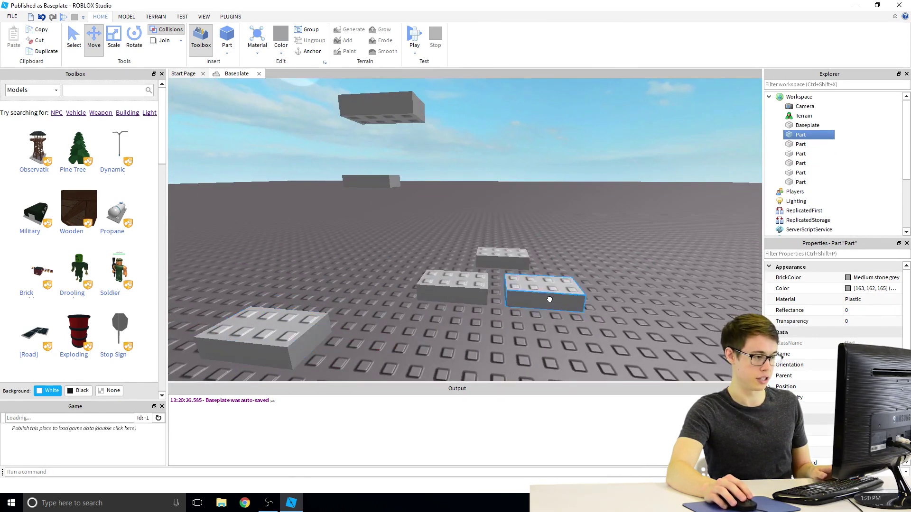
pyautogui.moveTo(550, 299); pyautogui.dragTo(712, 300)
pyautogui.click(480, 290)
pyautogui.moveTo(513, 302); pyautogui.dragTo(513, 301, button='right')
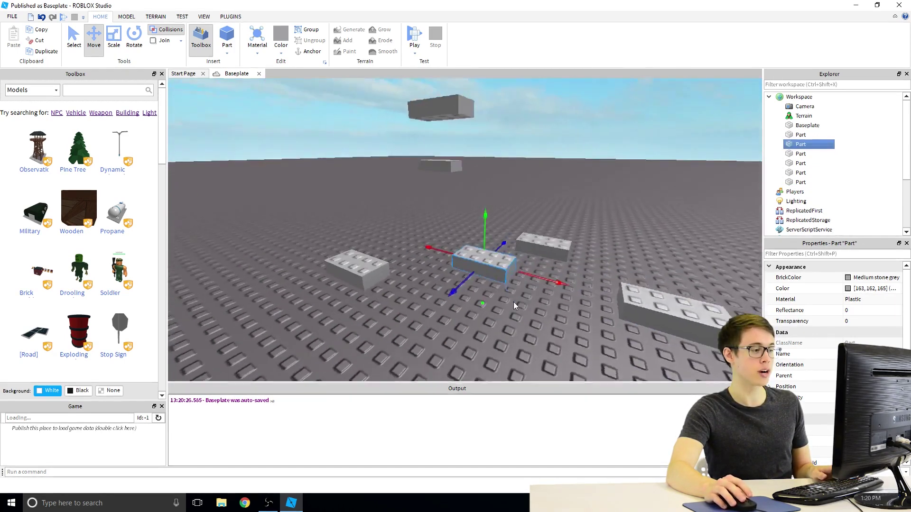
pyautogui.scroll(-3, 513, 302)
pyautogui.moveTo(425, 261); pyautogui.dragTo(326, 291)
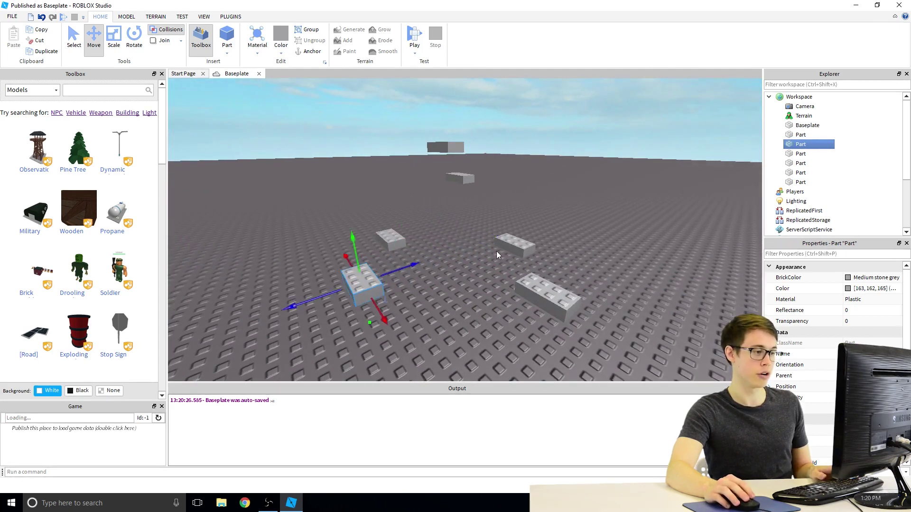
pyautogui.press('f')
pyautogui.moveTo(433, 278); pyautogui.dragTo(365, 286)
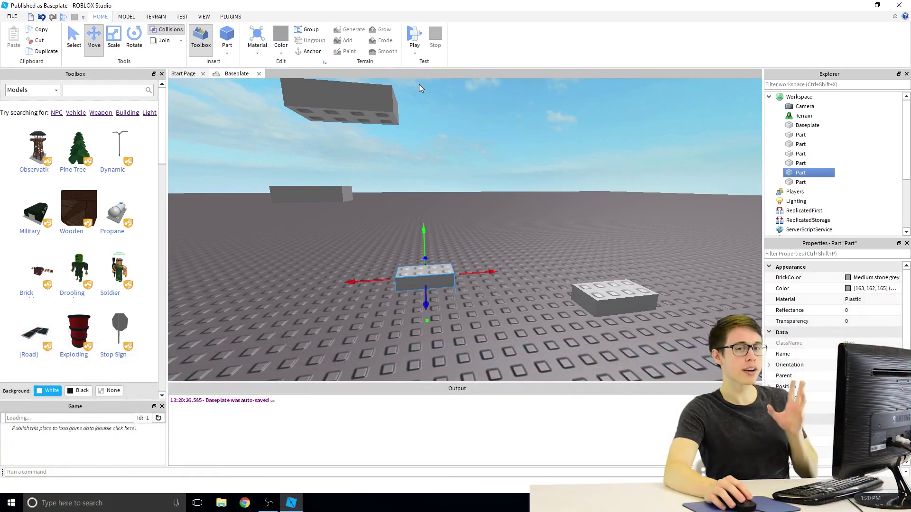
# Playtest the rearranged parts by walking and jumping the character around them, and stop the test.
pyautogui.click(414, 37)
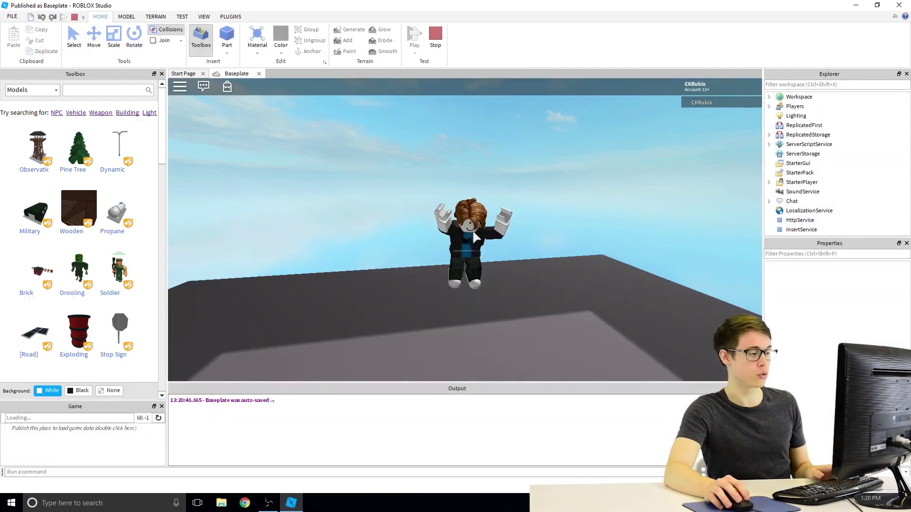
pyautogui.moveTo(475, 231); pyautogui.dragTo(474, 226, button='right')
pyautogui.press('w')
pyautogui.press('a')
pyautogui.press('w')
pyautogui.press('space')
pyautogui.press('a')
pyautogui.press('s')
pyautogui.press('s')
pyautogui.press('w')
pyautogui.press('space')
pyautogui.press('w')
pyautogui.press('space')
pyautogui.press('w')
pyautogui.hotkey('shift', 'F5')
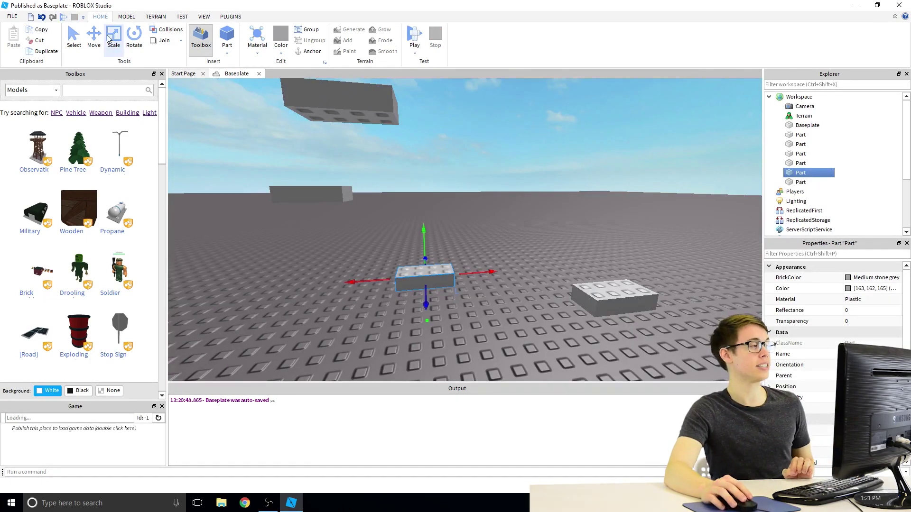
# With the Scale tool, stretch the lower floating part downward toward the baseplate to form a tall block.
pyautogui.press('a')
pyautogui.moveTo(385, 206); pyautogui.dragTo(385, 206, button='right')
pyautogui.press('d')
pyautogui.click(378, 236)
pyautogui.moveTo(380, 280); pyautogui.dragTo(380, 280, button='right')
pyautogui.press('a')
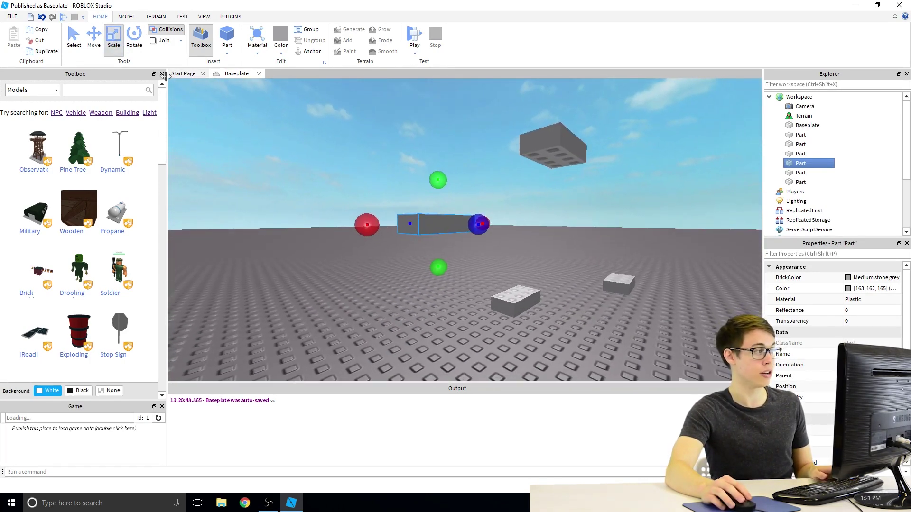
pyautogui.press('e')
pyautogui.moveTo(287, 155); pyautogui.dragTo(286, 155, button='right')
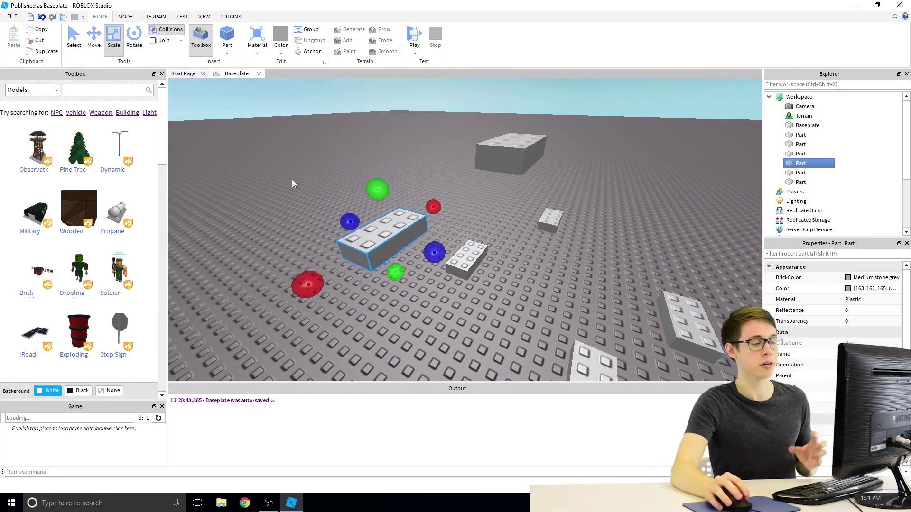
pyautogui.press('q')
pyautogui.moveTo(418, 312); pyautogui.dragTo(418, 311, button='right')
pyautogui.press('e')
pyautogui.press('q')
pyautogui.moveTo(417, 271); pyautogui.dragTo(425, 400)
# Stretch the remaining floating part downward so it becomes a tall pillar reaching toward the baseplate.
pyautogui.moveTo(452, 334); pyautogui.dragTo(452, 334, button='right')
pyautogui.press('s')
pyautogui.press('d')
pyautogui.click(384, 180)
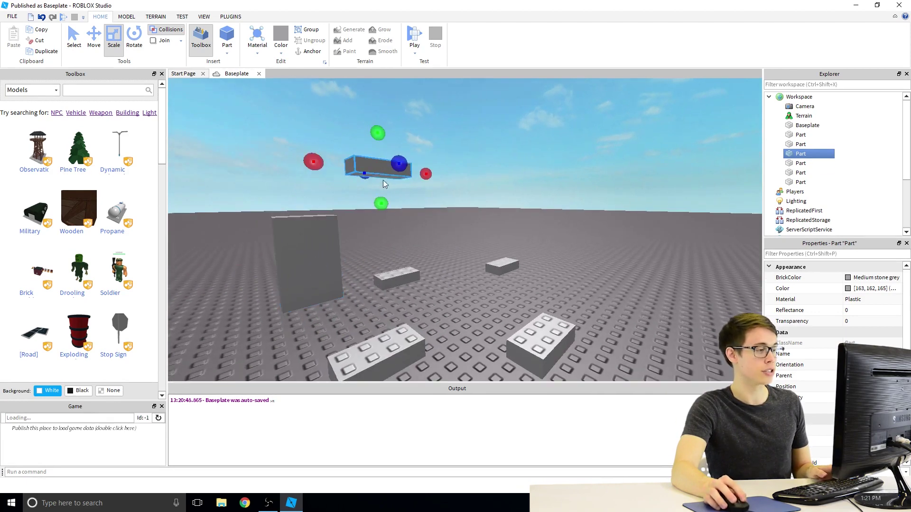
pyautogui.moveTo(381, 202); pyautogui.dragTo(389, 344)
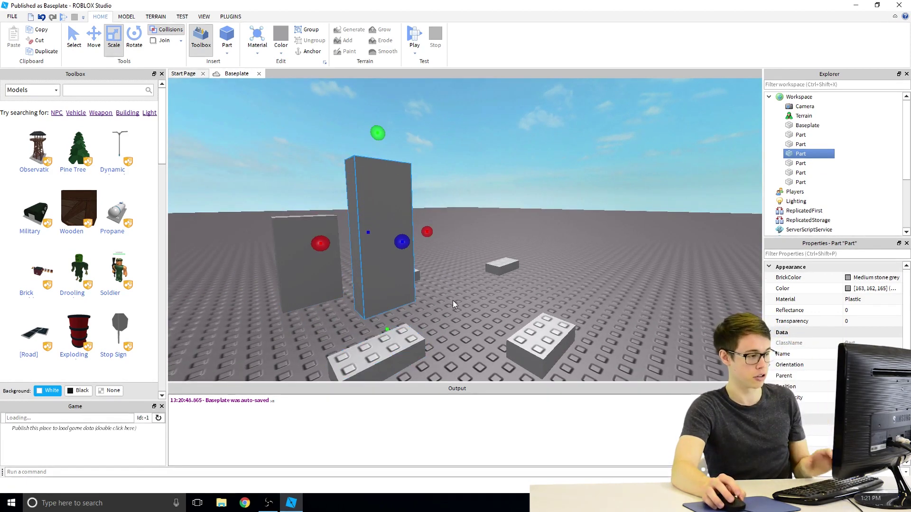
# Playtest the scaled parts by walking and jumping the character around them, and stop the test.
pyautogui.press('F5')
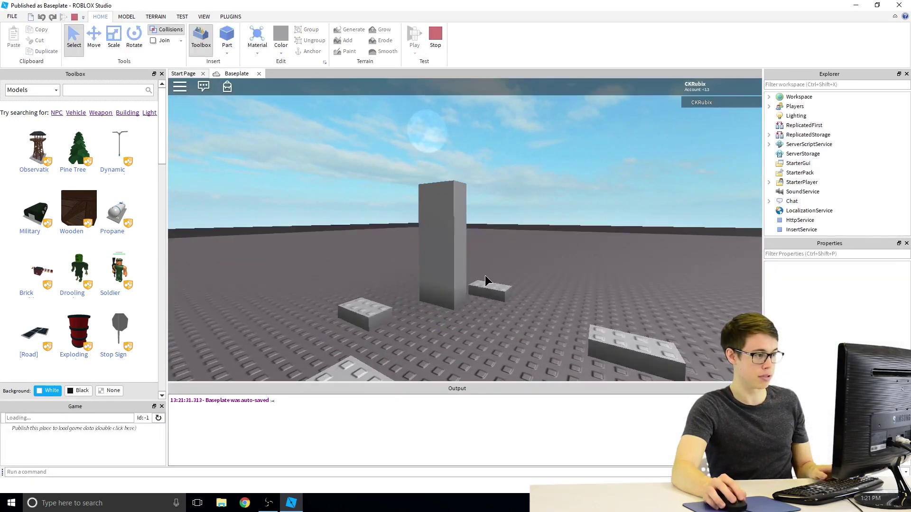
pyautogui.moveTo(499, 252); pyautogui.dragTo(493, 263, button='right')
pyautogui.press('w')
pyautogui.press('space')
pyautogui.press('space')
pyautogui.press('s')
pyautogui.press('w')
pyautogui.press('space')
pyautogui.press('space')
pyautogui.press('space')
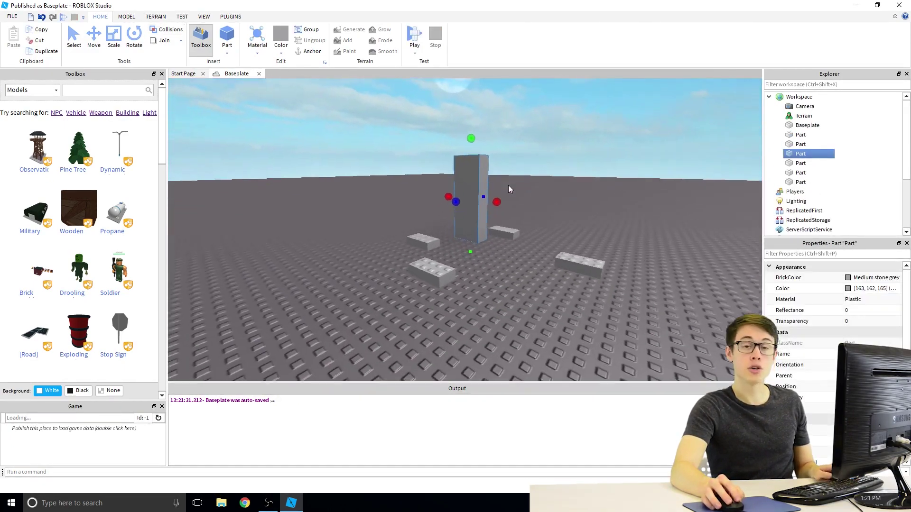
# Widen the selected tall pillar along both horizontal axes and lower its top to make a broad, low slab.
pyautogui.moveTo(508, 186); pyautogui.dragTo(508, 187, button='right')
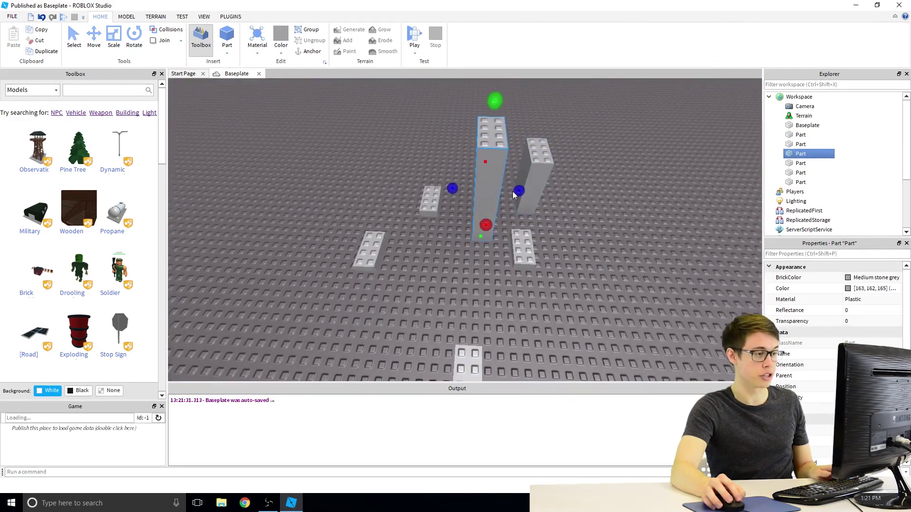
pyautogui.moveTo(517, 191); pyautogui.dragTo(553, 193)
pyautogui.moveTo(449, 189); pyautogui.dragTo(402, 201)
pyautogui.moveTo(473, 225); pyautogui.dragTo(472, 298)
pyautogui.moveTo(585, 256); pyautogui.dragTo(585, 256, button='right')
pyautogui.moveTo(467, 246); pyautogui.dragTo(310, 262)
pyautogui.moveTo(498, 162); pyautogui.dragTo(486, 269)
# Stretch the small ground part beside the broad slab upward into a tall, thin column.
pyautogui.moveTo(474, 271); pyautogui.dragTo(419, 255, button='right')
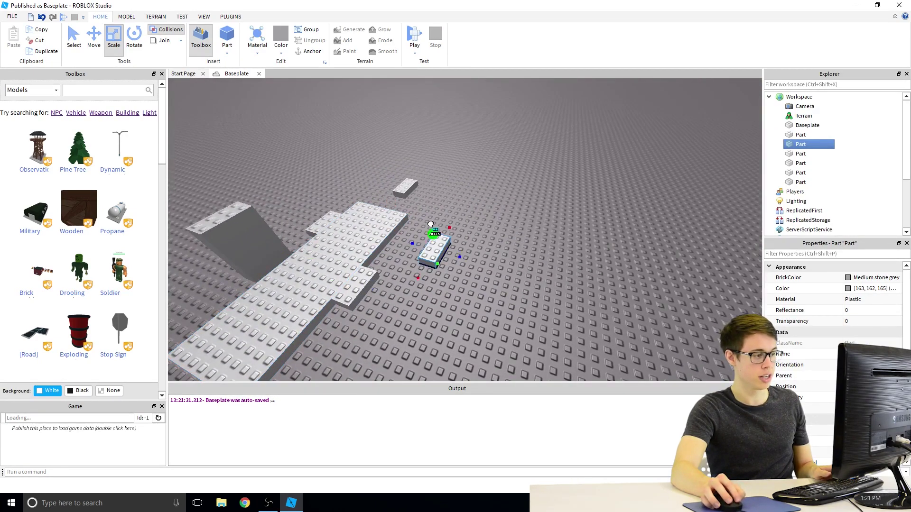
pyautogui.moveTo(421, 199); pyautogui.dragTo(414, 46)
pyautogui.moveTo(403, 220); pyautogui.dragTo(423, 201)
pyautogui.rightClick(489, 194)
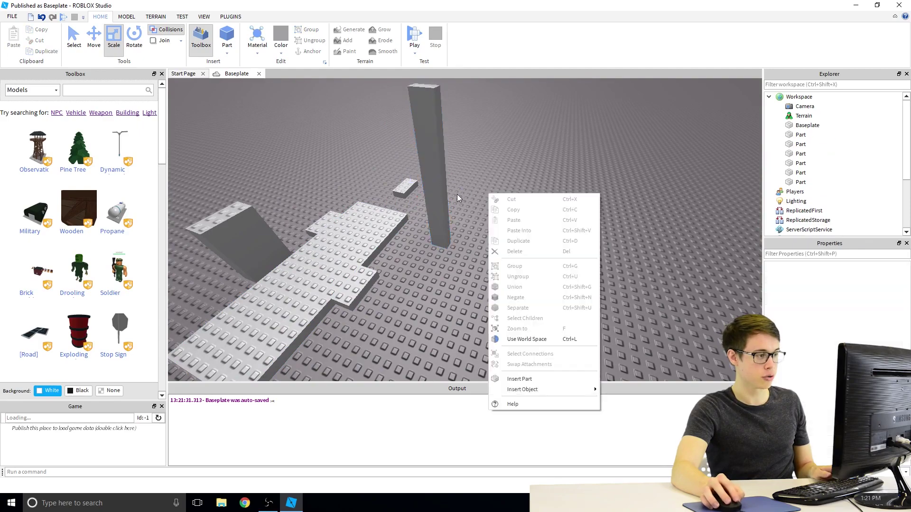
pyautogui.click(431, 190)
pyautogui.click(431, 190)
# Raise the top of the broad slab to turn it into a large, tall block.
pyautogui.moveTo(514, 169); pyautogui.dragTo(498, 194, button='right')
pyautogui.click(487, 191)
pyautogui.moveTo(465, 197); pyautogui.dragTo(467, 117)
pyautogui.moveTo(564, 165); pyautogui.dragTo(564, 165, button='right')
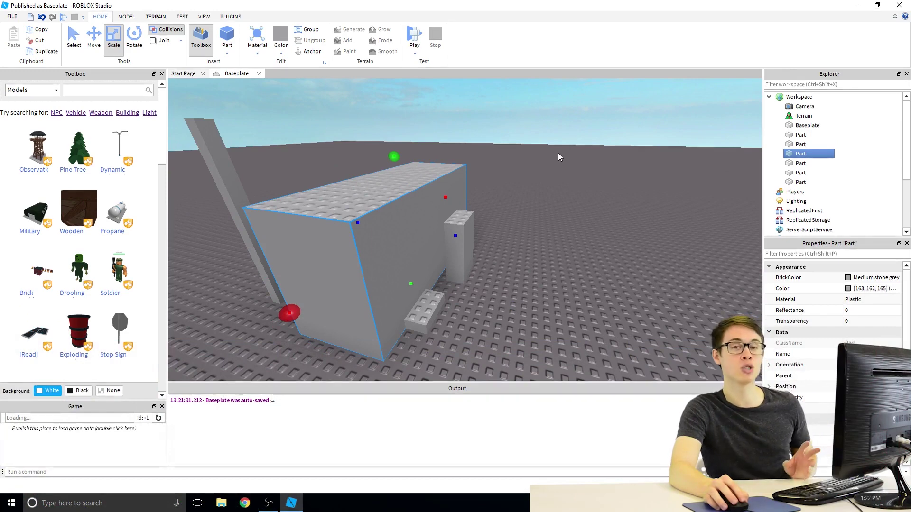
# Use the Rotate tool to turn a small ground part near the large block.
pyautogui.click(135, 38)
pyautogui.press('s')
pyautogui.moveTo(567, 204); pyautogui.dragTo(564, 209, button='right')
pyautogui.press('w')
pyautogui.click(426, 291)
pyautogui.press('f')
pyautogui.moveTo(476, 224); pyautogui.dragTo(333, 306)
pyautogui.moveTo(457, 301); pyautogui.dragTo(455, 299, button='right')
# Lift the same small part above the baseplate with the Move tool.
pyautogui.click(93, 32)
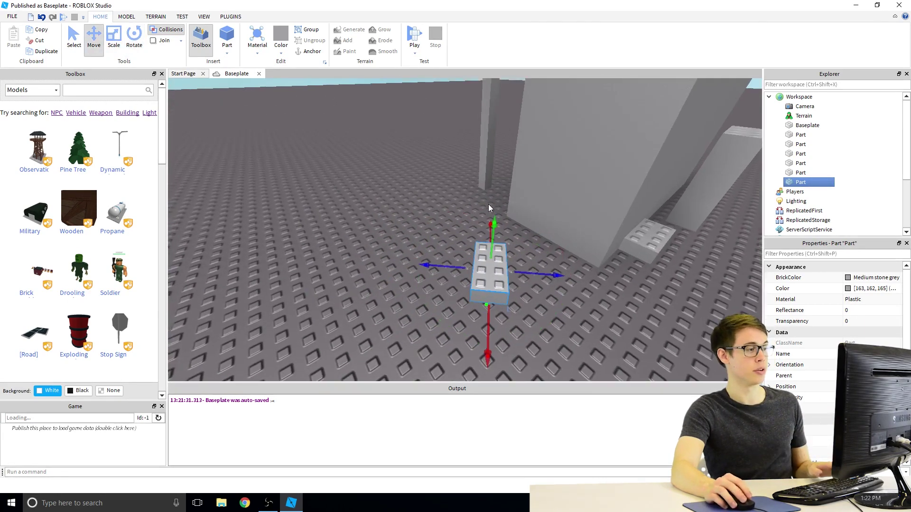
pyautogui.moveTo(488, 204); pyautogui.dragTo(430, 205, button='right')
pyautogui.moveTo(394, 205); pyautogui.dragTo(382, 162)
# Rotate the raised small part about two axes so it sits tilted in the air, and deselect it.
pyautogui.hotkey('ctrl', '2')
pyautogui.moveTo(462, 204); pyautogui.dragTo(404, 146)
pyautogui.moveTo(492, 232); pyautogui.dragTo(493, 233, button='right')
pyautogui.scroll(-5, 493, 233)
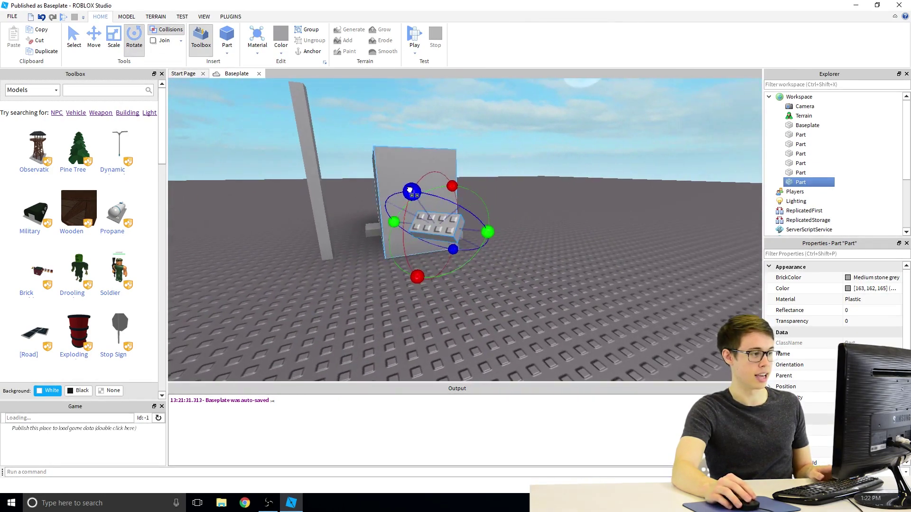
pyautogui.moveTo(410, 190); pyautogui.dragTo(515, 237)
pyautogui.scroll(5, 515, 236)
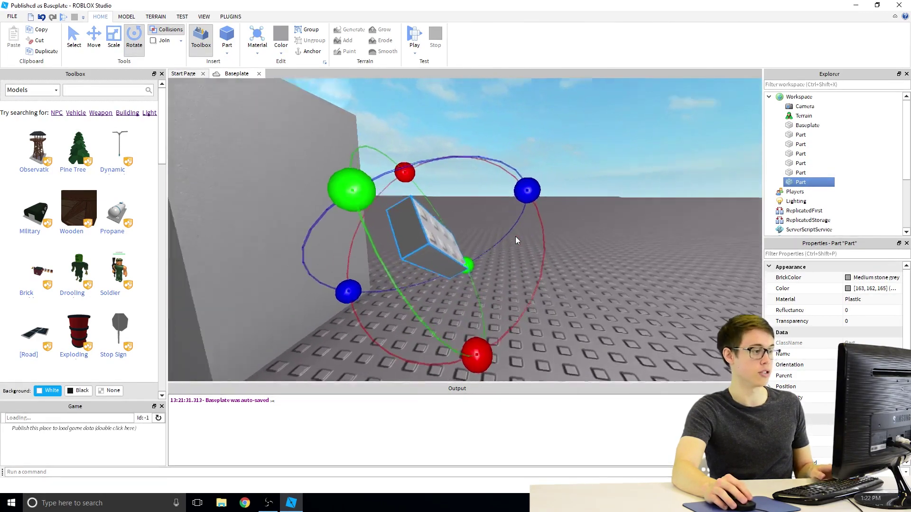
pyautogui.moveTo(515, 236); pyautogui.dragTo(515, 237, button='right')
pyautogui.scroll(3, 515, 236)
pyautogui.press('s')
pyautogui.press('a')
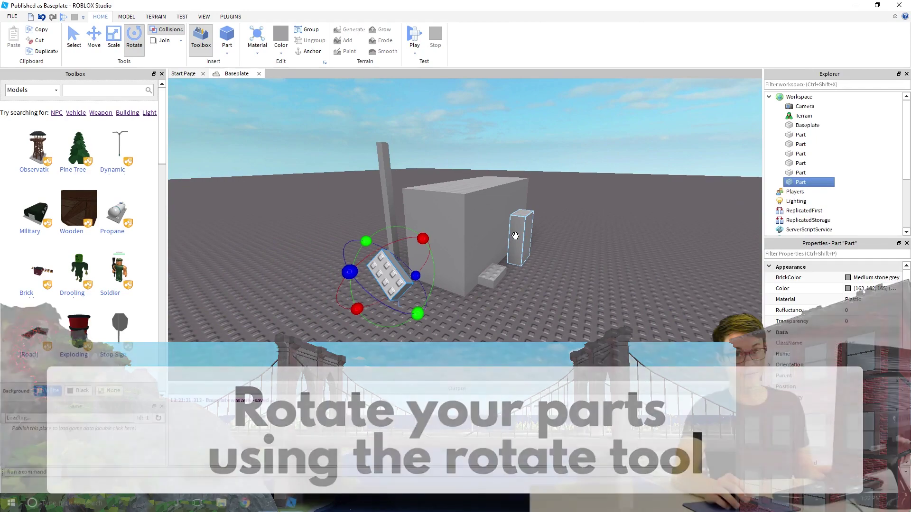
pyautogui.click(451, 105)
# Start a playtest and walk and jump the character over the large block and around the surrounding parts.
pyautogui.click(414, 34)
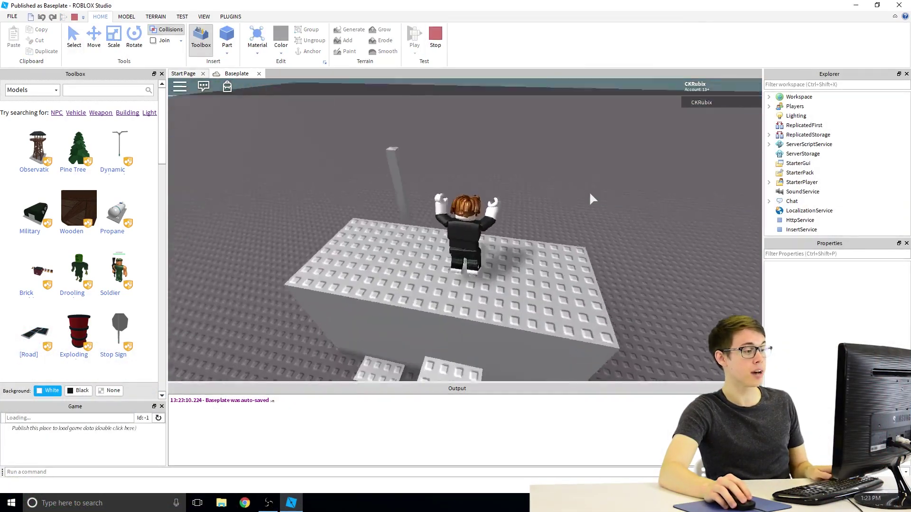
pyautogui.press('w')
pyautogui.moveTo(590, 193); pyautogui.dragTo(590, 194, button='right')
pyautogui.press('space')
pyautogui.press('w')
pyautogui.press('space')
pyautogui.press('w')
pyautogui.press('space')
pyautogui.press('s')
pyautogui.press('w')
pyautogui.press('space')
pyautogui.press('s')
pyautogui.press('w')
pyautogui.press('space')
pyautogui.press('s')
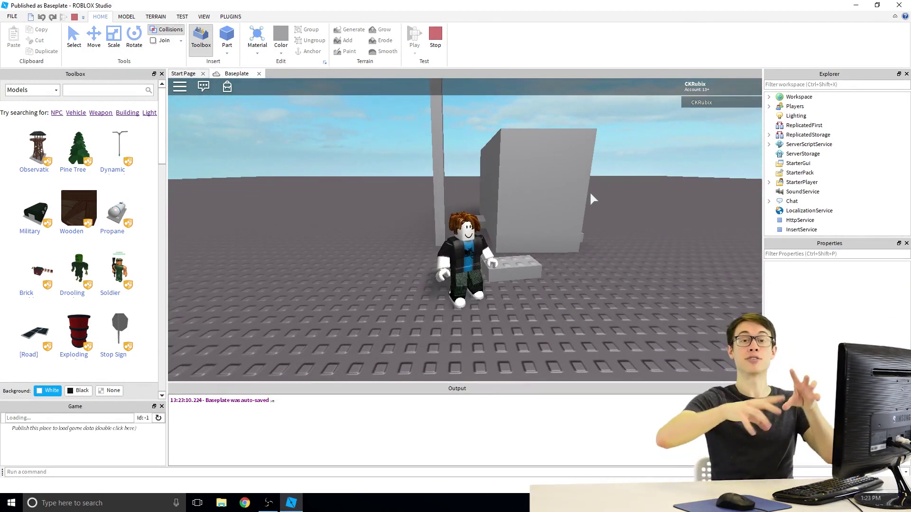
# Jump the character onto the shorter pillar beside the large block and walk it around near the thin column.
pyautogui.press('w')
pyautogui.press('a')
pyautogui.press('s')
pyautogui.press('w')
pyautogui.press('space')
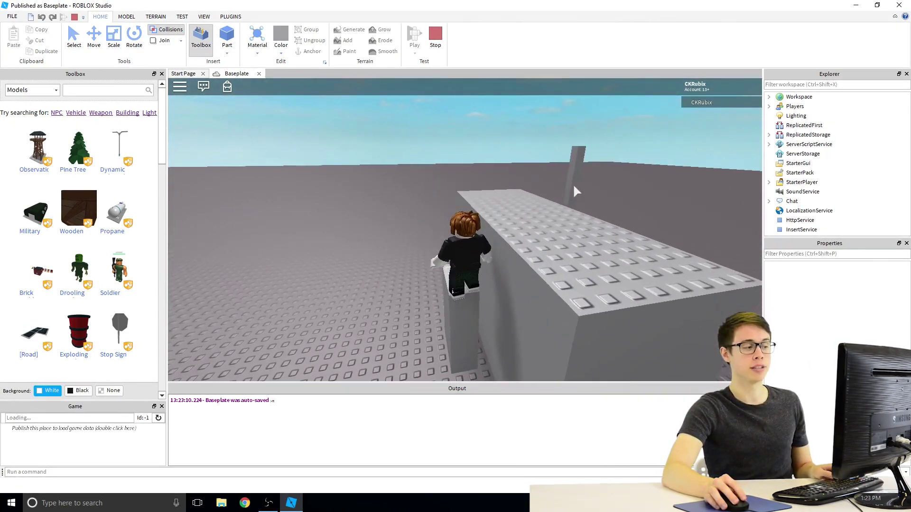
pyautogui.press('space')
pyautogui.press('w')
pyautogui.press('space')
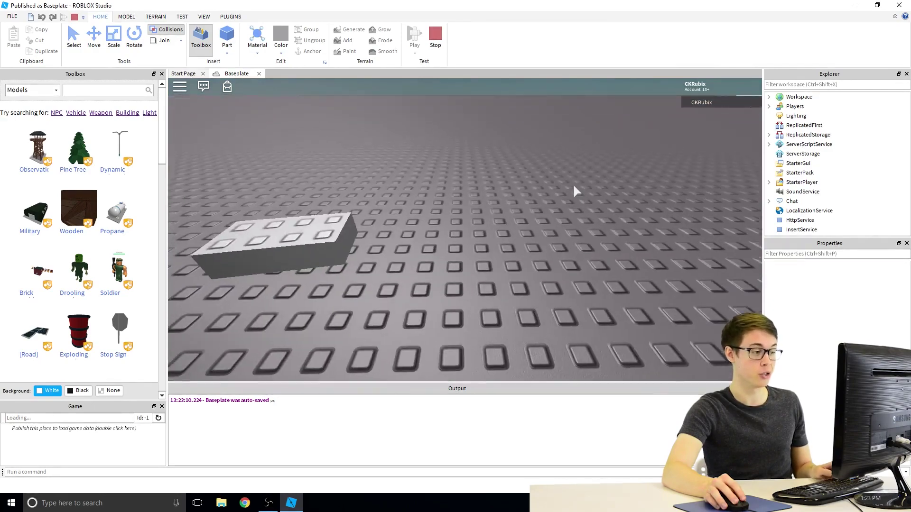
pyautogui.press('d')
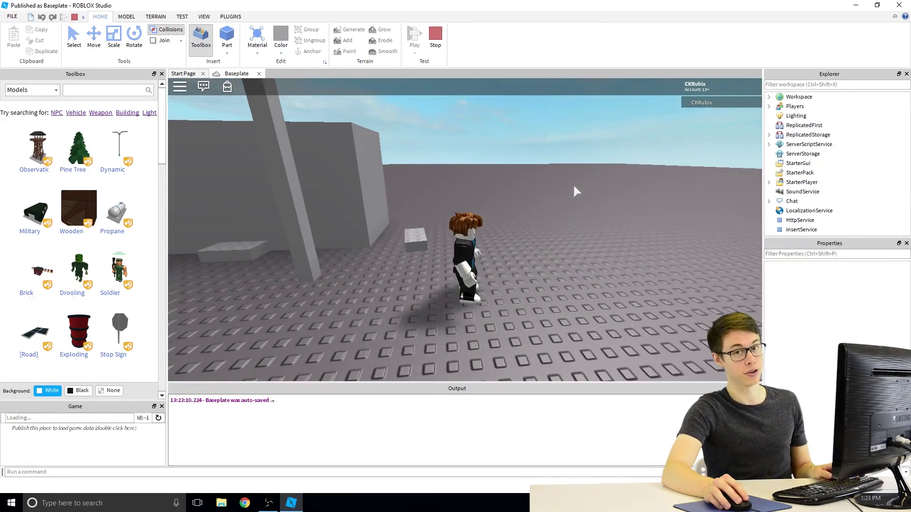